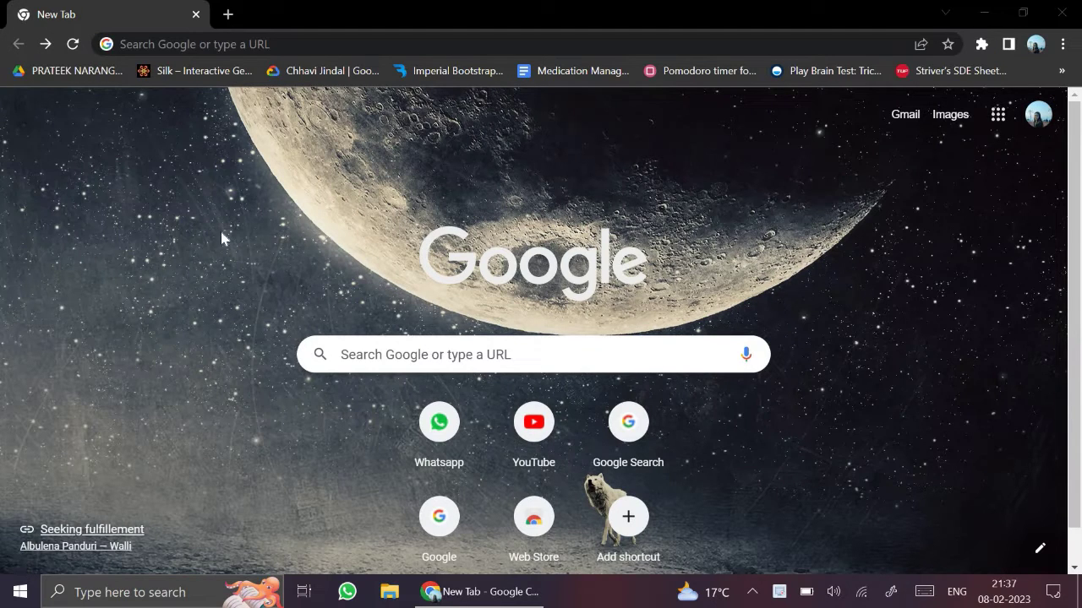
Step: Search Google for 'kturtle download' by accepting the autocomplete suggestion
left_click(353, 358)
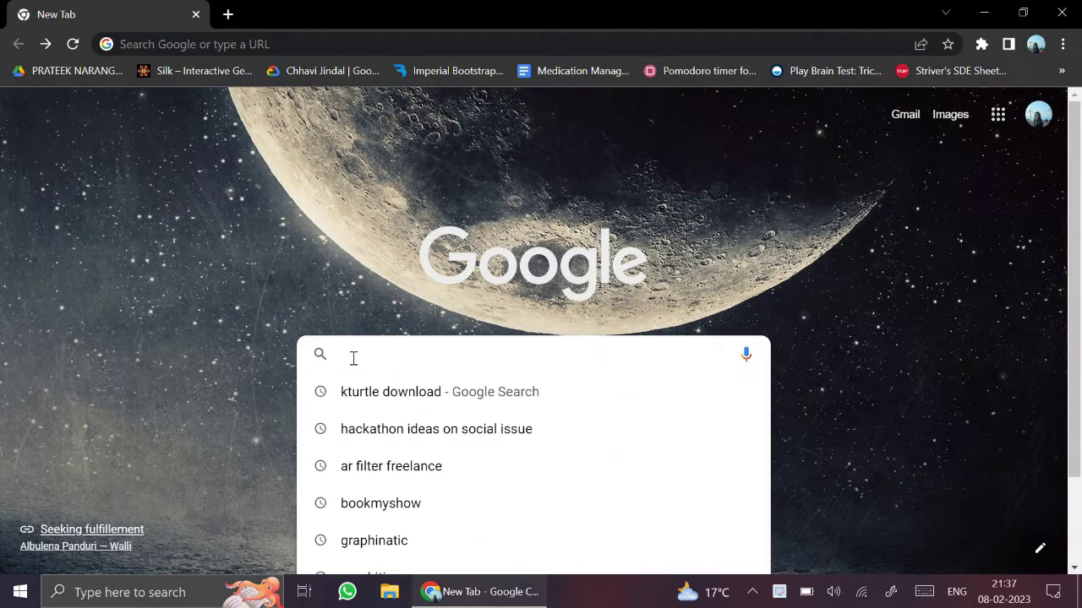
type("kturtle download")
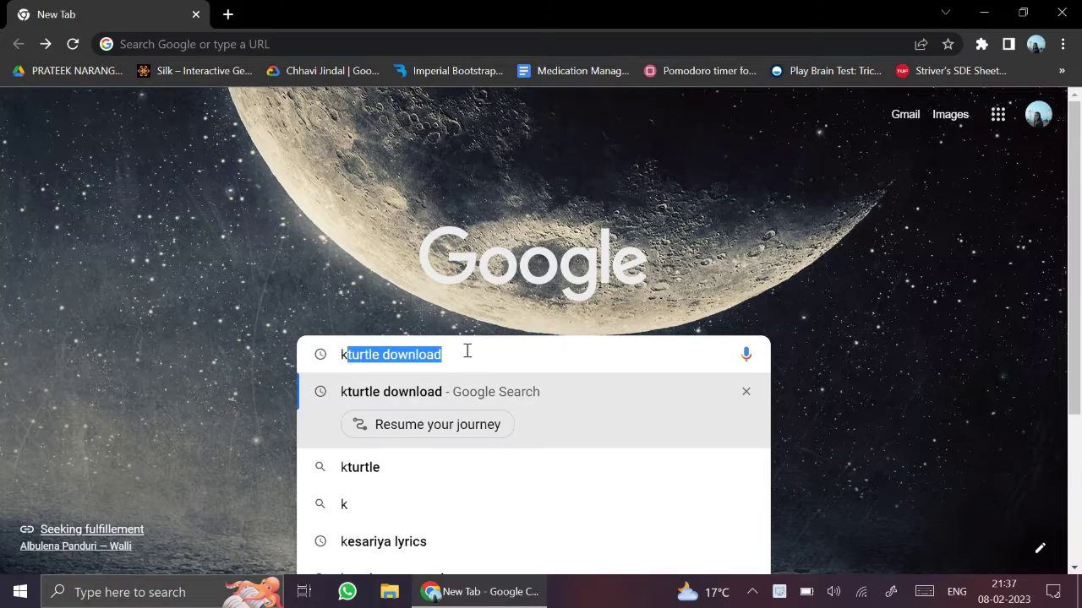
key("Right")
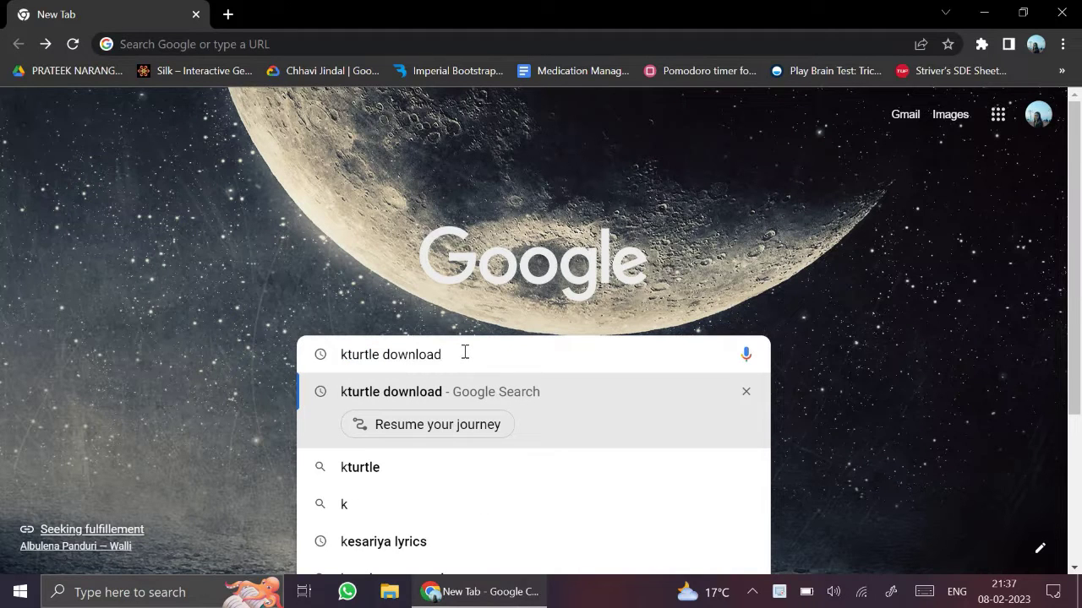
key("Return")
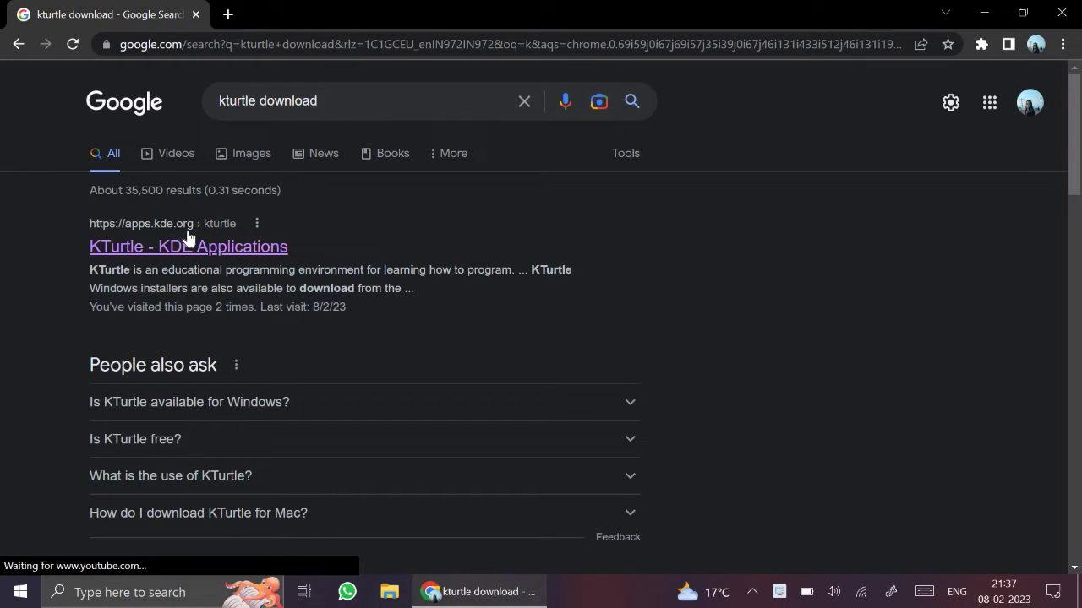
Step: Open the KTurtle KDE Applications page and follow its Windows installers link to binary-factory.kde.org
left_click(191, 259)
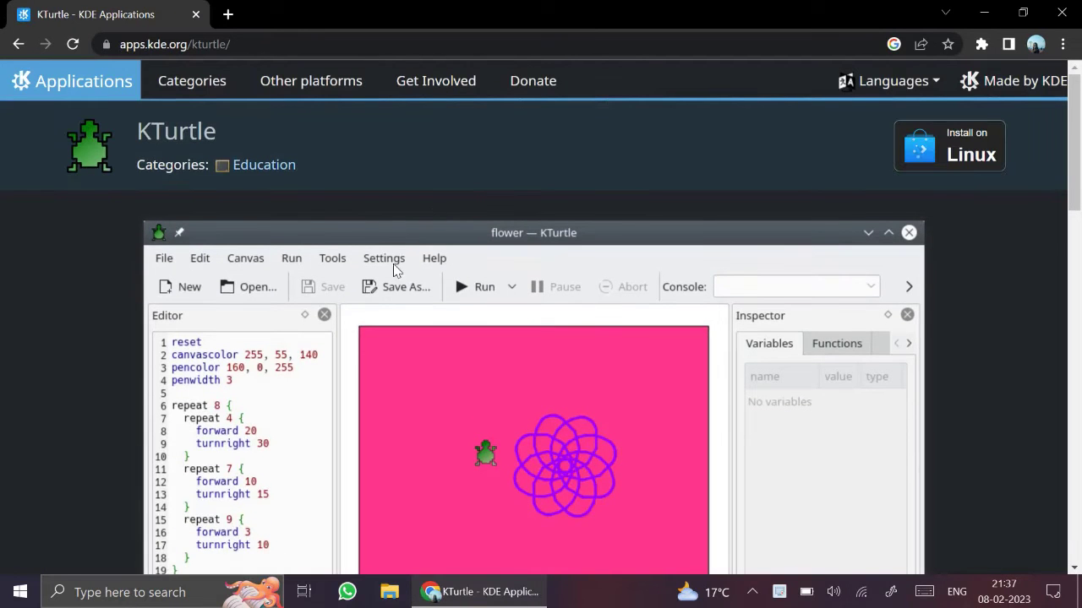
scroll(402, 349, "down", 5)
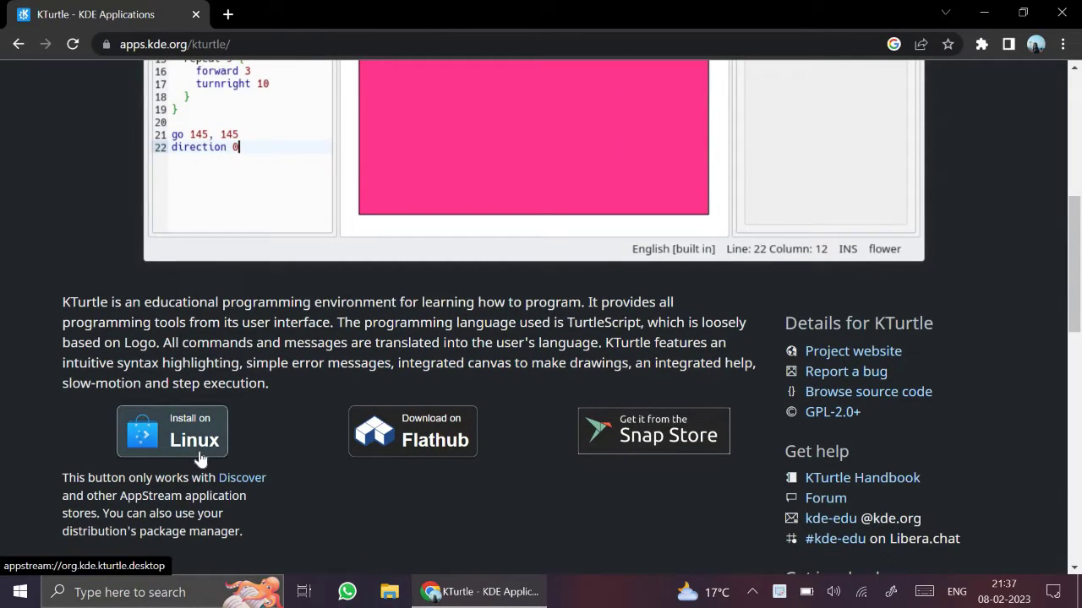
scroll(201, 459, "down", 2)
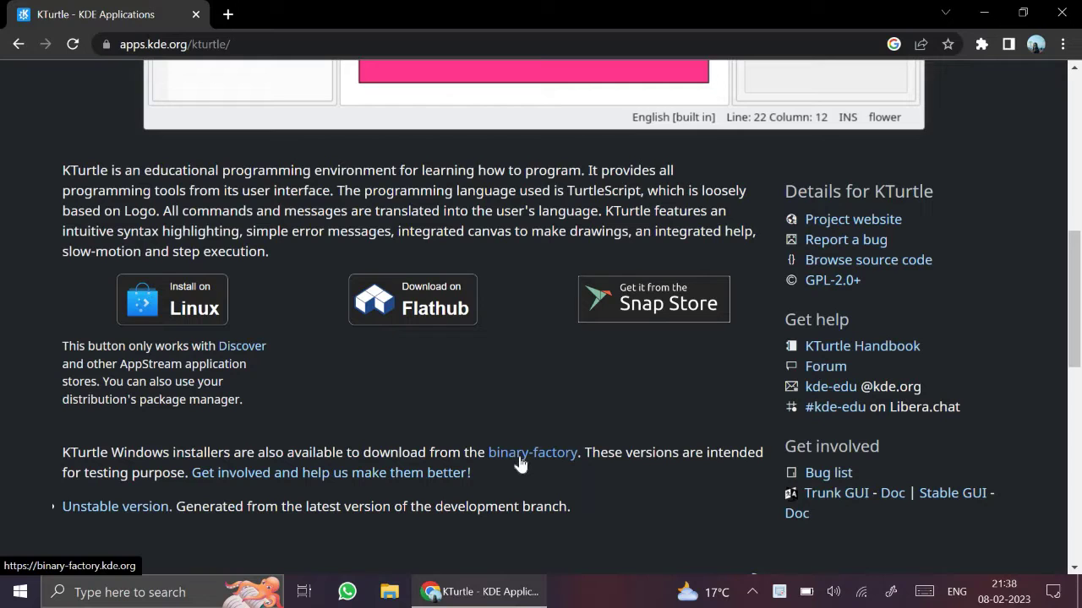
left_click(520, 456)
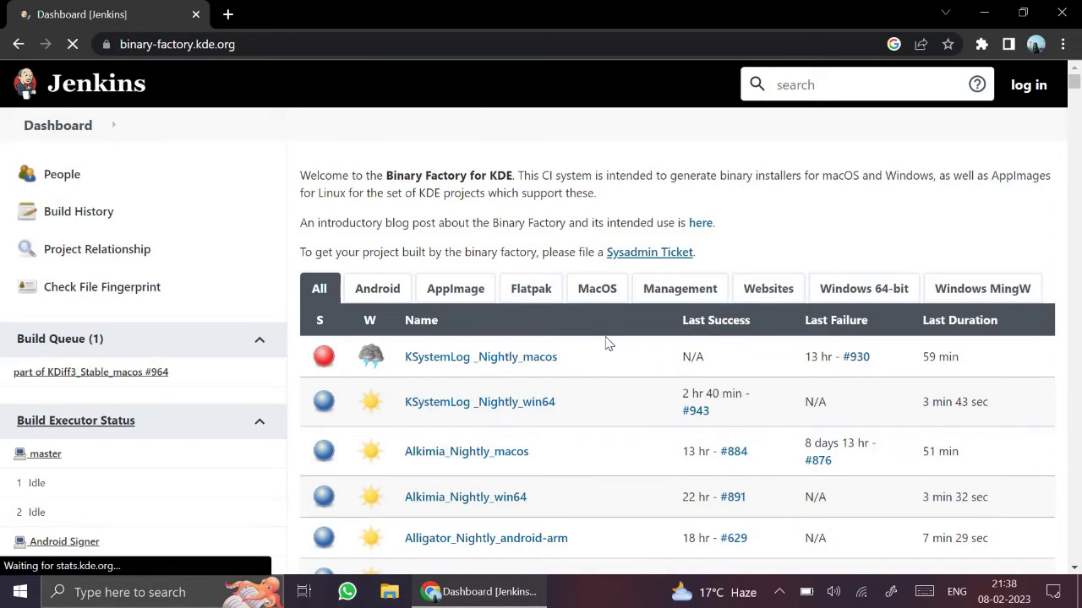
Step: Filter the Jenkins dashboard to Windows 64-bit builds and open the KTurtle_Nightly_win64 job
left_click(854, 306)
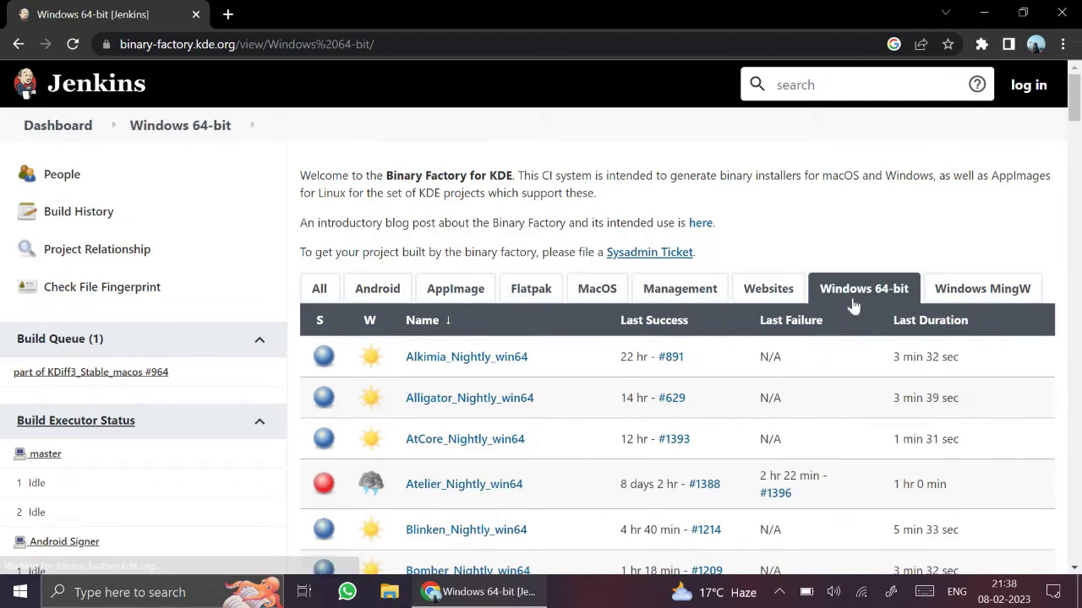
scroll(853, 306, "down", 4)
scroll(854, 306, "down", 9)
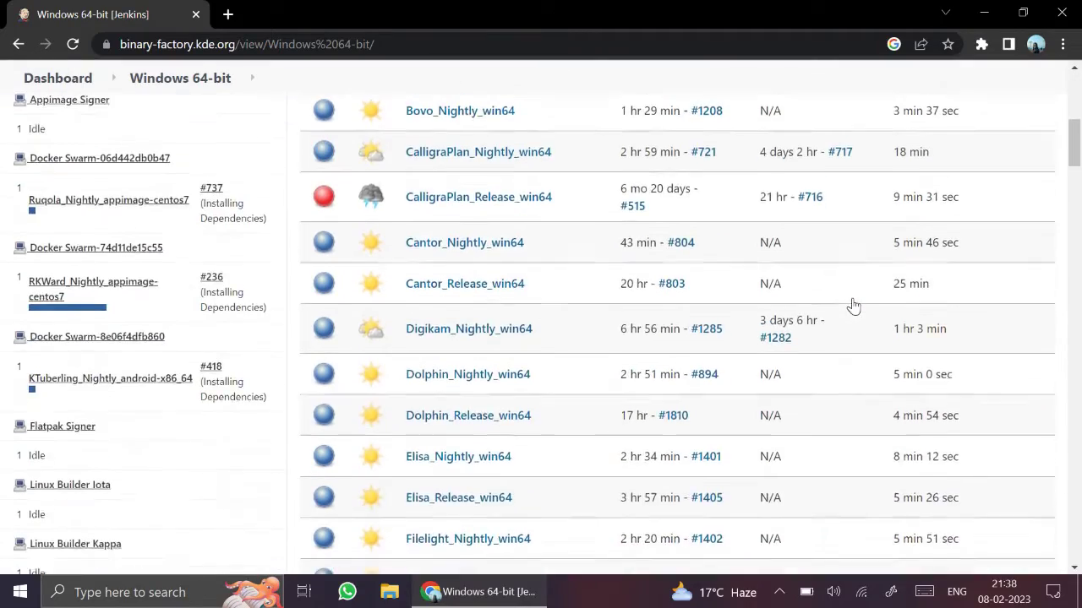
scroll(854, 306, "down", 8)
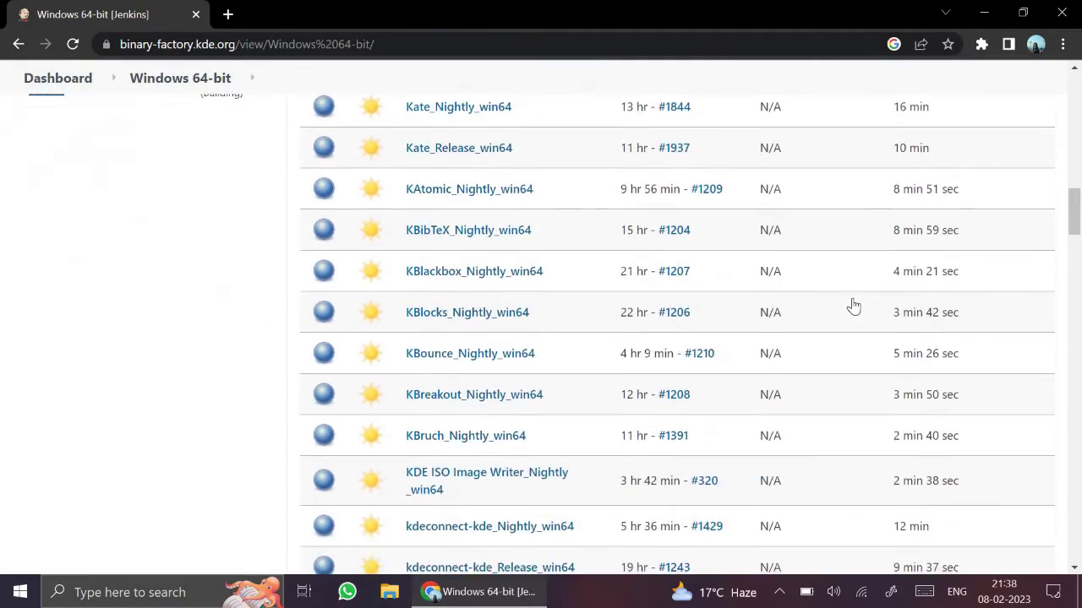
scroll(853, 306, "down", 9)
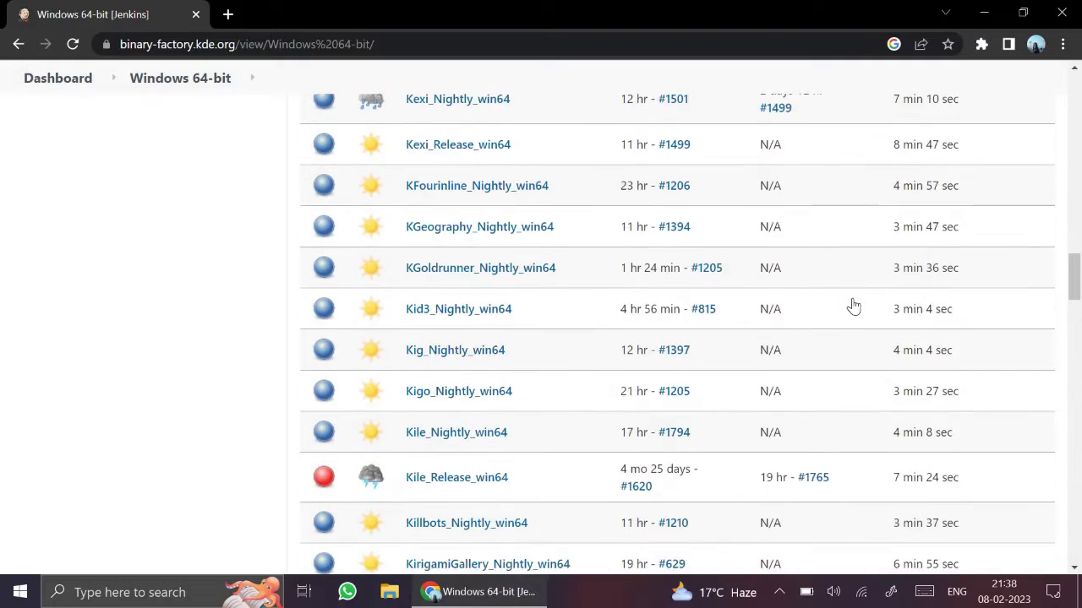
scroll(854, 306, "down", 9)
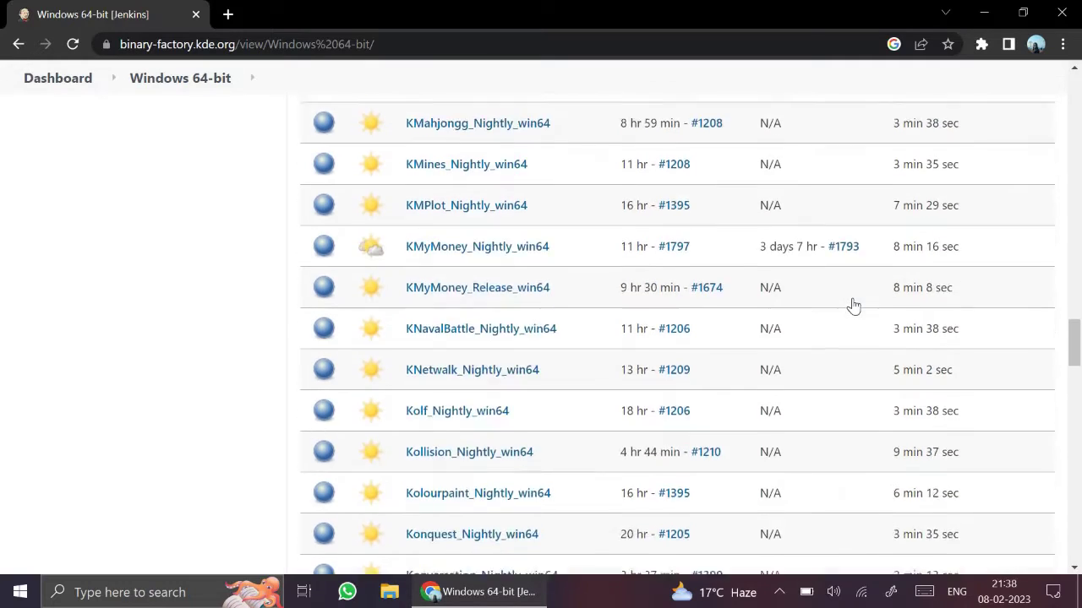
scroll(853, 306, "down", 8)
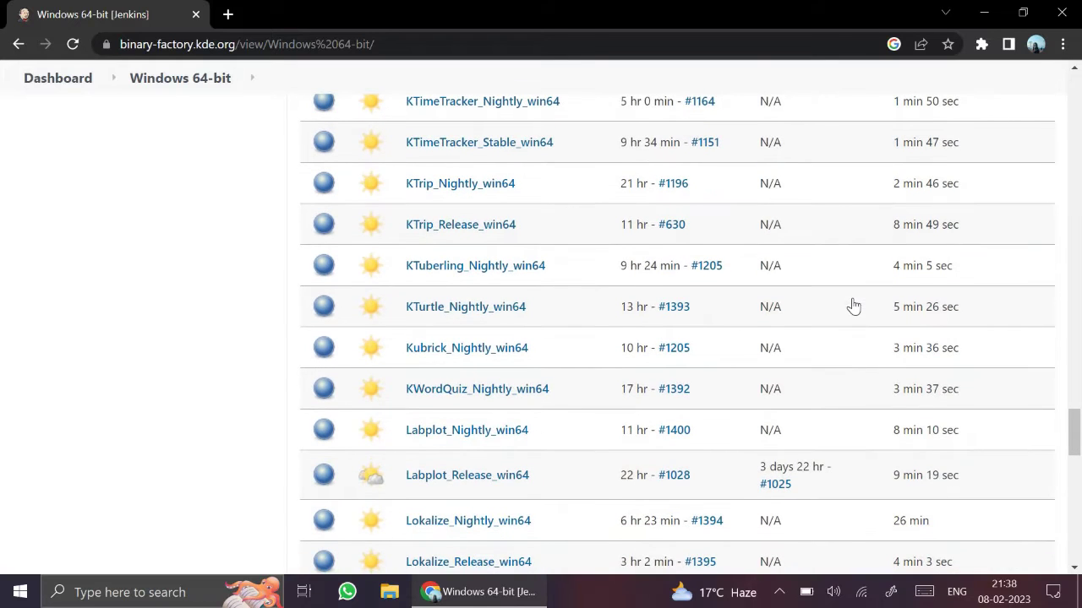
scroll(854, 306, "down", 1)
scroll(853, 306, "up", 2)
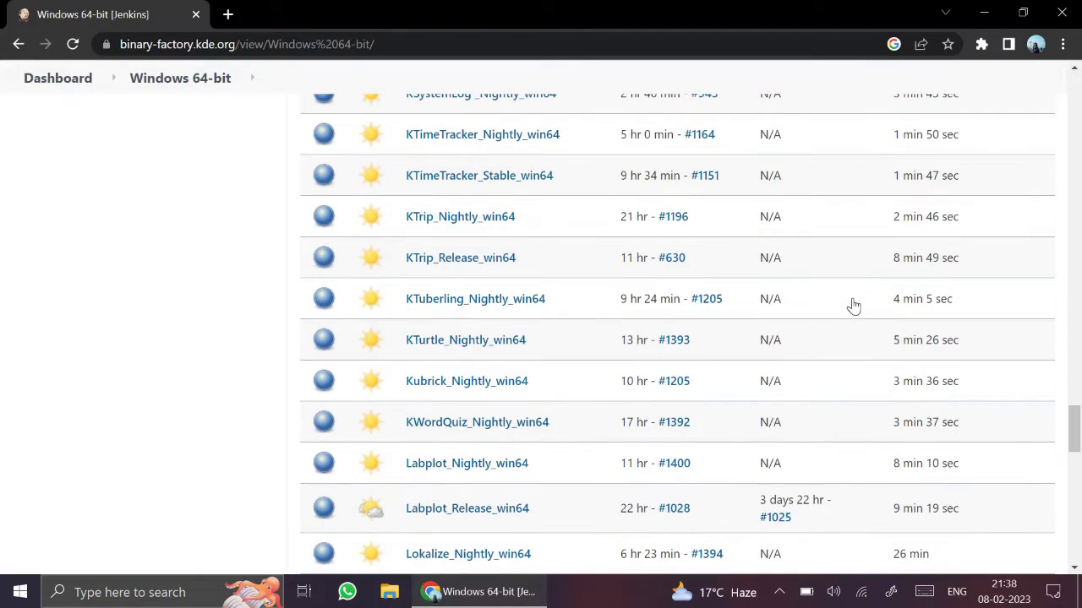
left_click(488, 346)
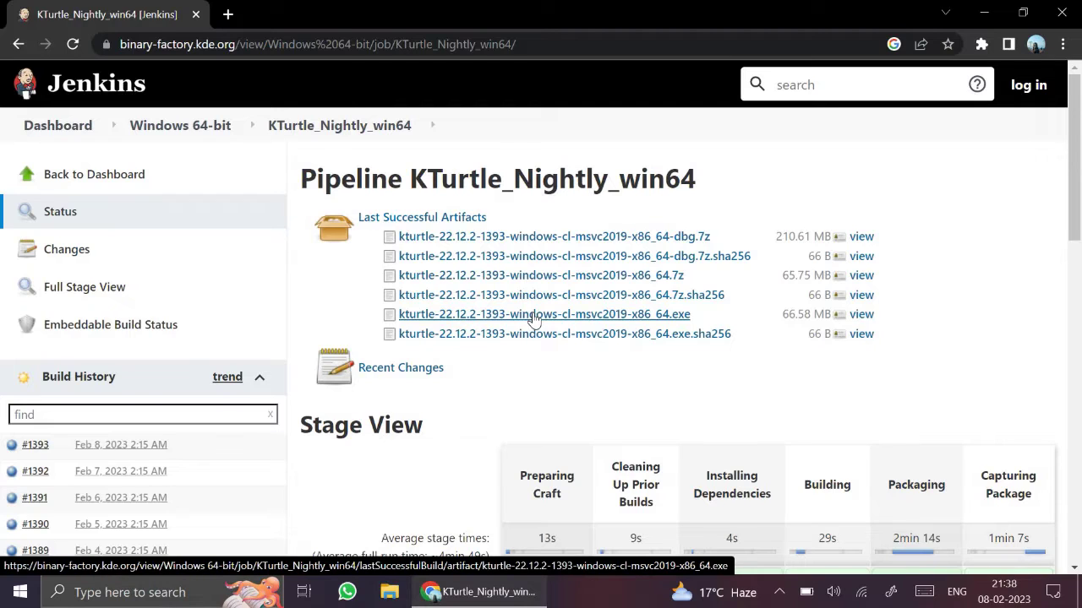
Step: Download kturtle-22.12.2-1393-windows-cl-msvc2019-x86_64.exe and open it from Chrome's download bar
left_click(534, 314)
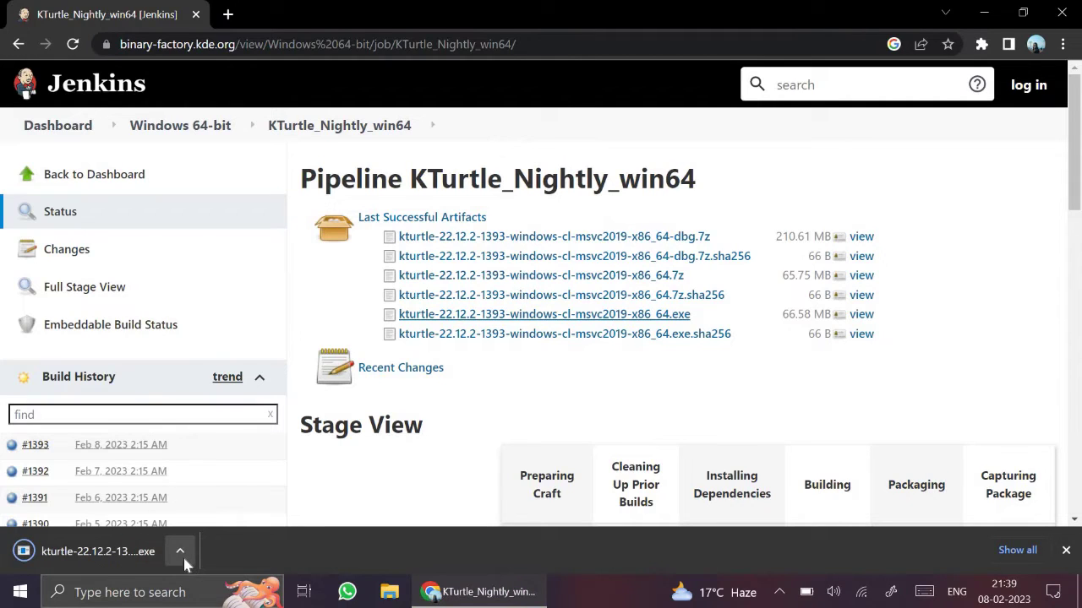
left_click(180, 553)
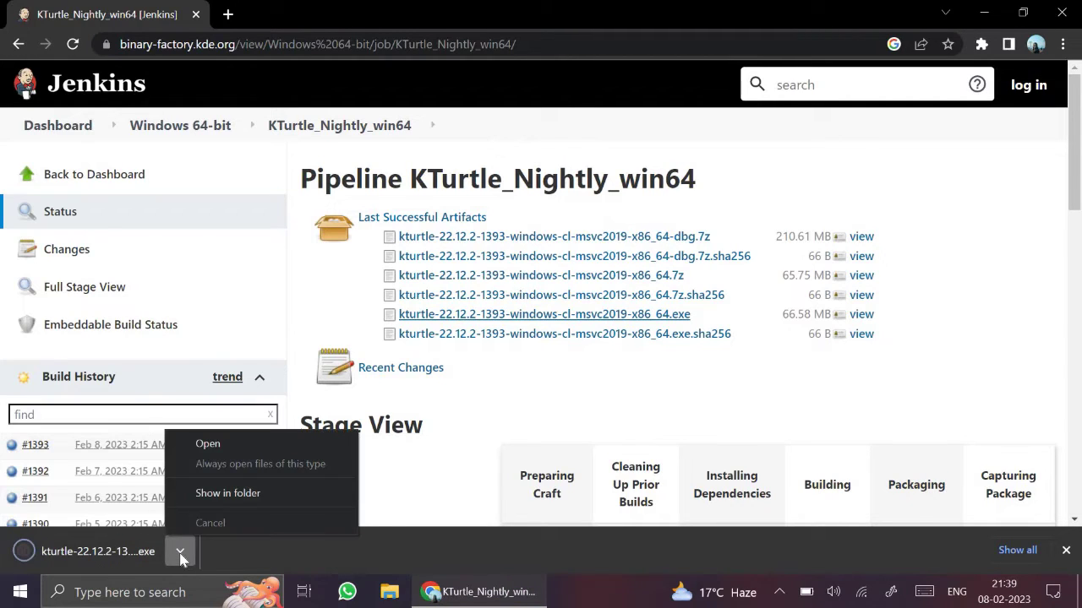
left_click(217, 450)
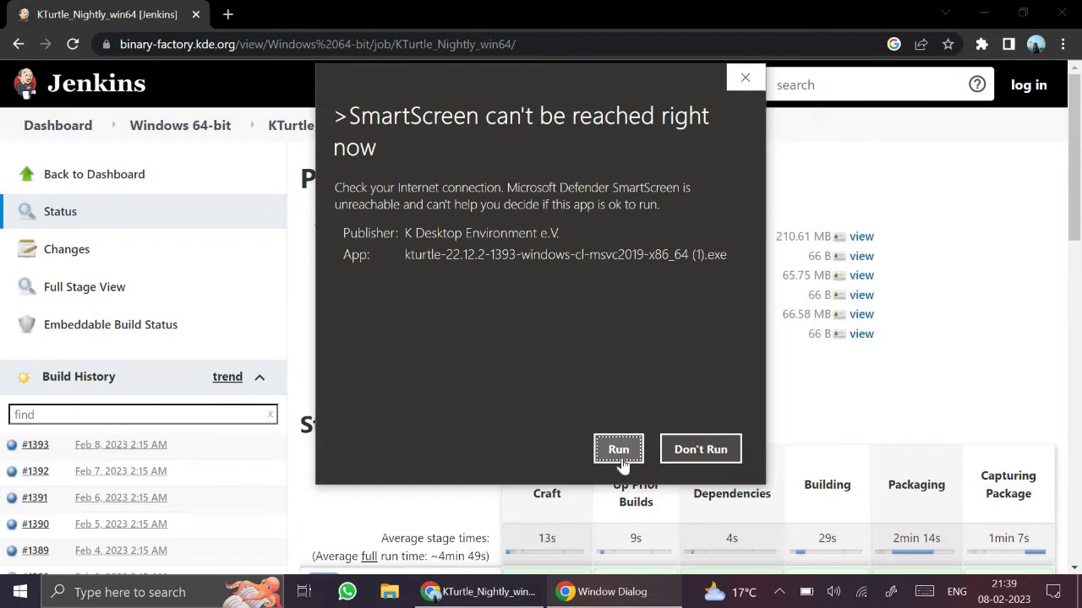
Step: Run the KTurtle installer anyway from the 'SmartScreen can't be reached' dialog
left_click(623, 452)
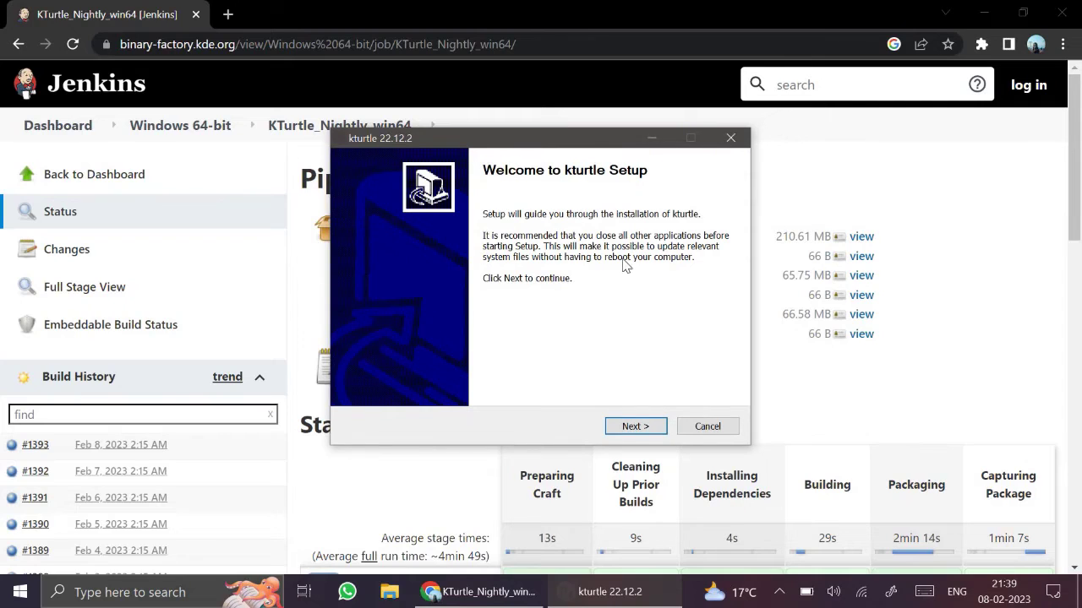
Step: Install kturtle 22.12.2 for all users into C:\Program Files\kturtle and finish setup
left_click(619, 432)
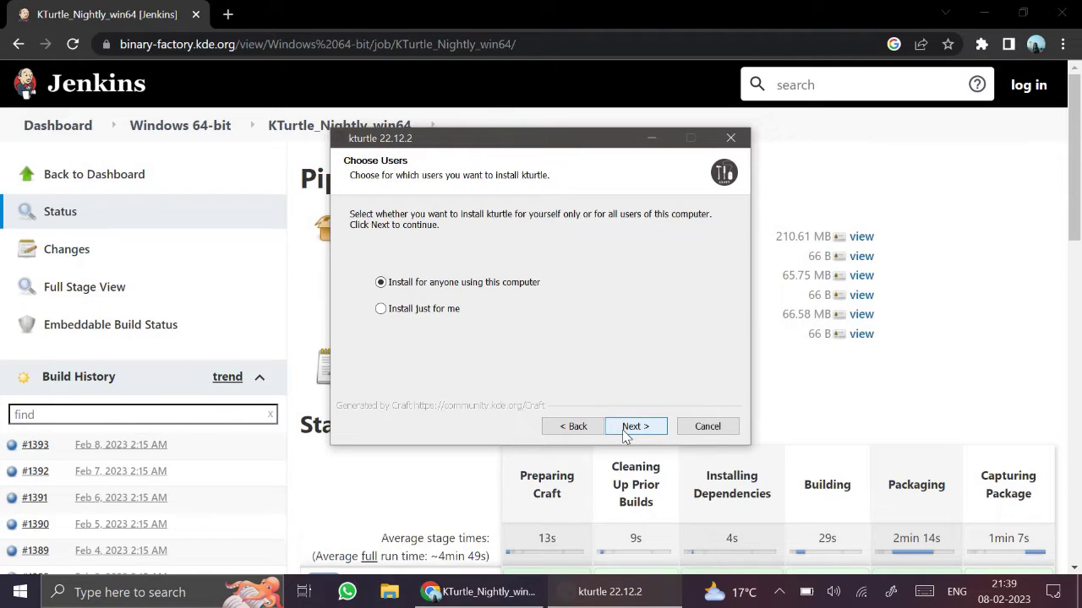
left_click(625, 430)
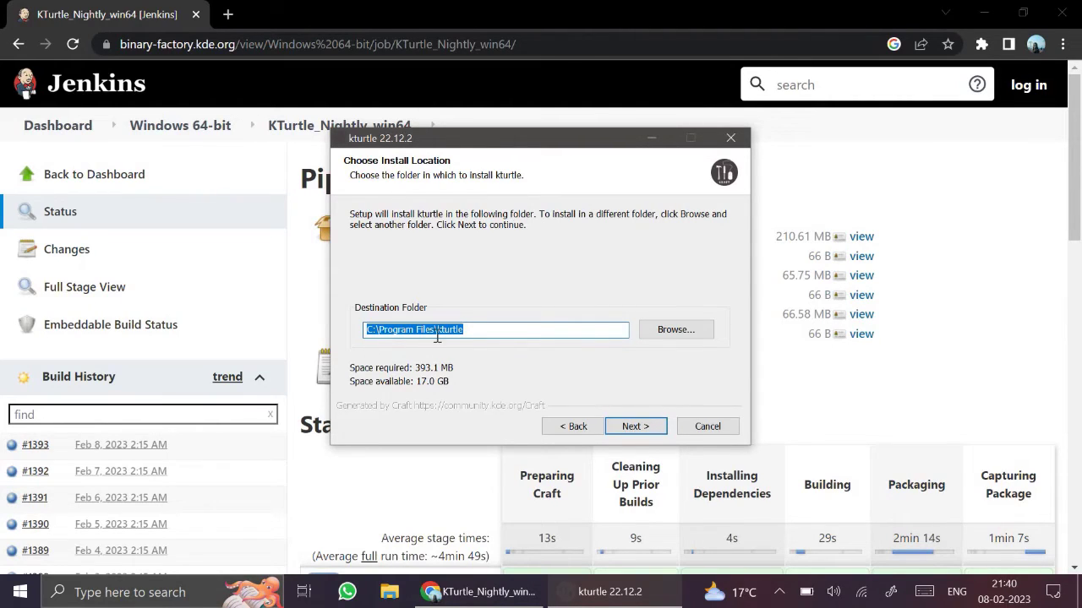
left_click(640, 429)
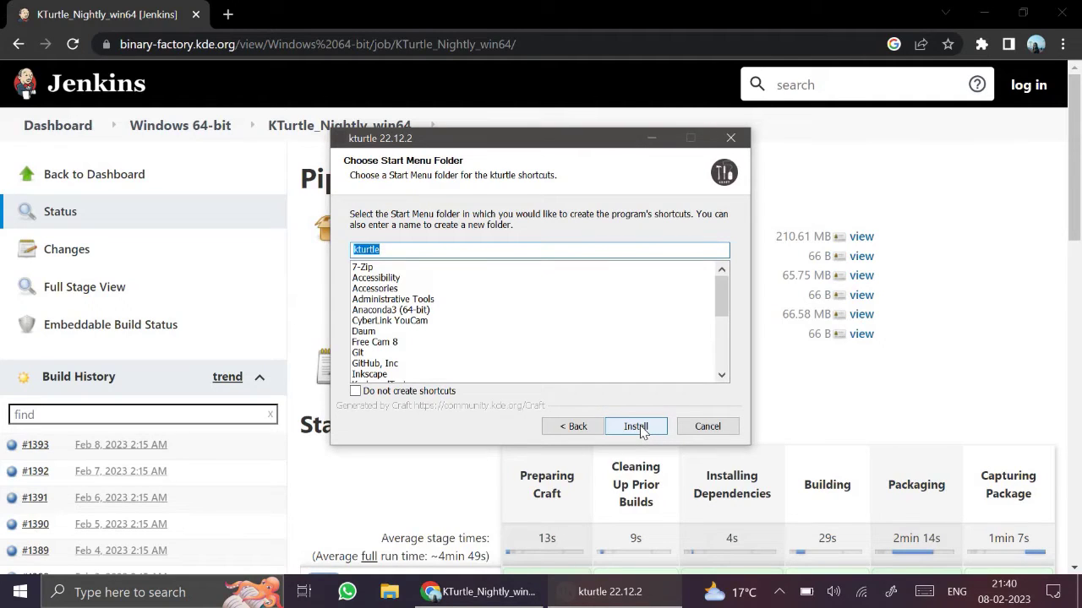
left_click(637, 427)
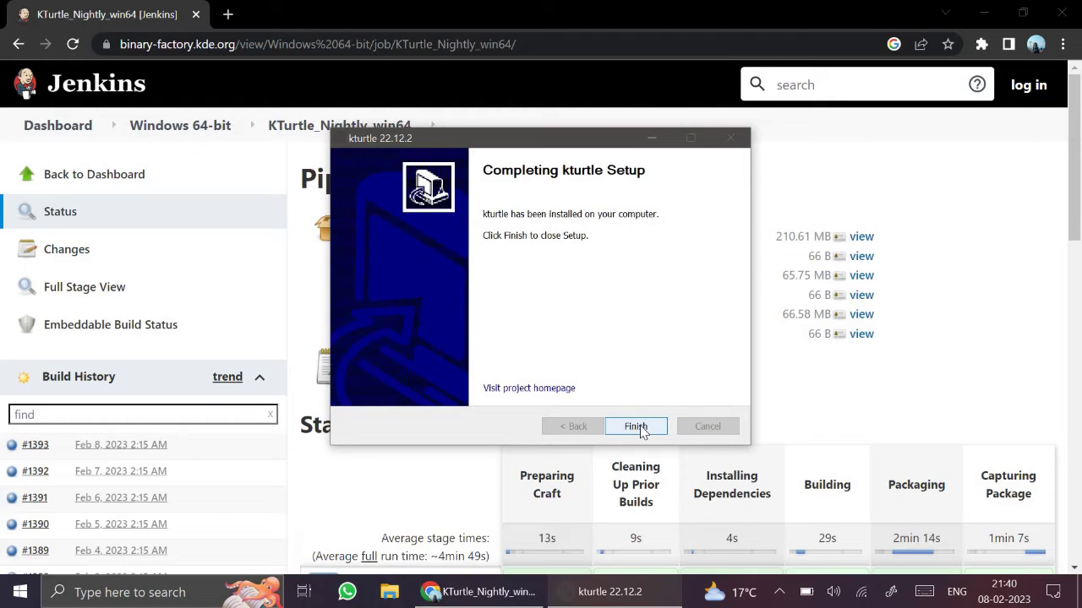
left_click(636, 428)
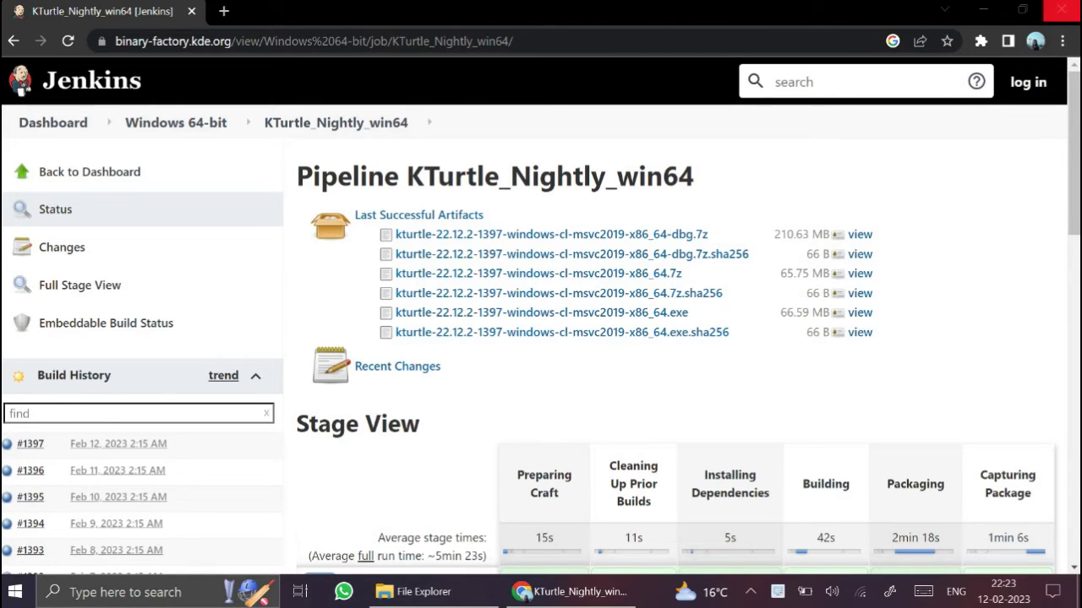
Step: Close Chrome and the old Explorer window, then open a new maximised File Explorer
left_click(1061, 10)
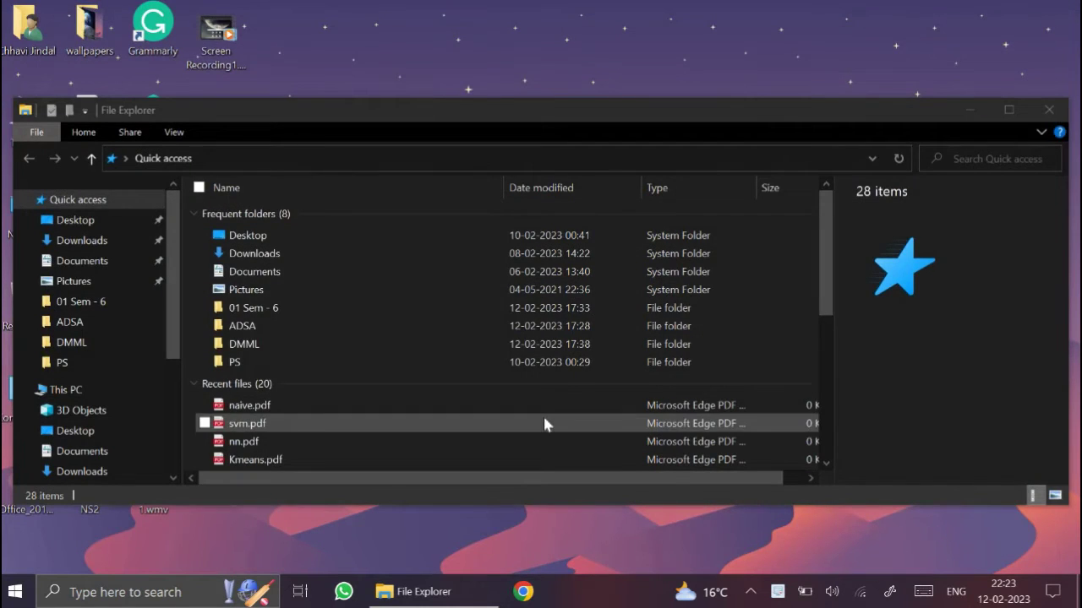
left_click(1048, 111)
left_click(385, 594)
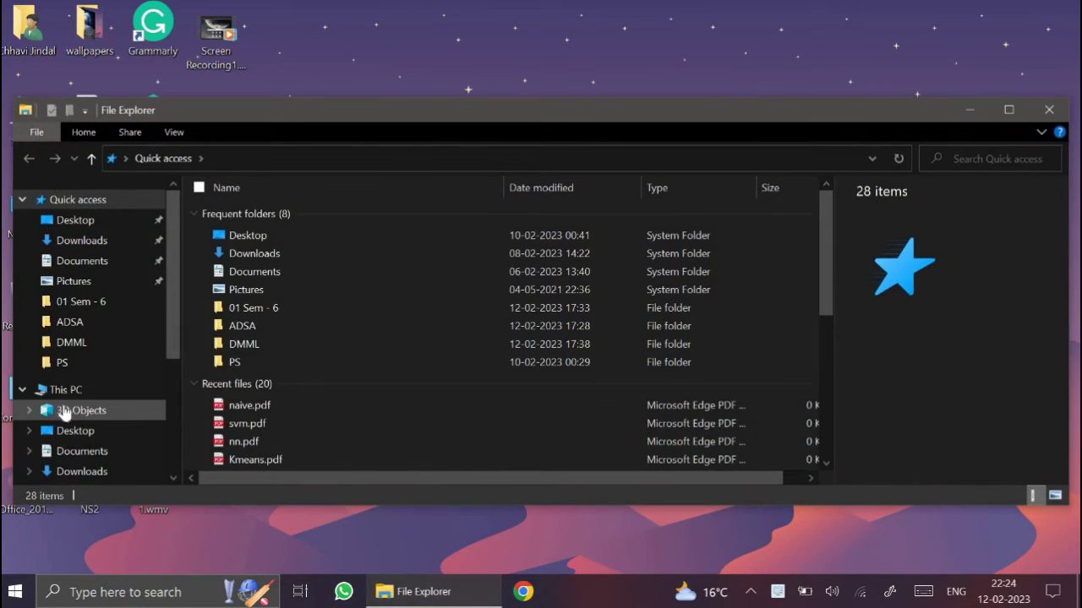
left_click(1008, 110)
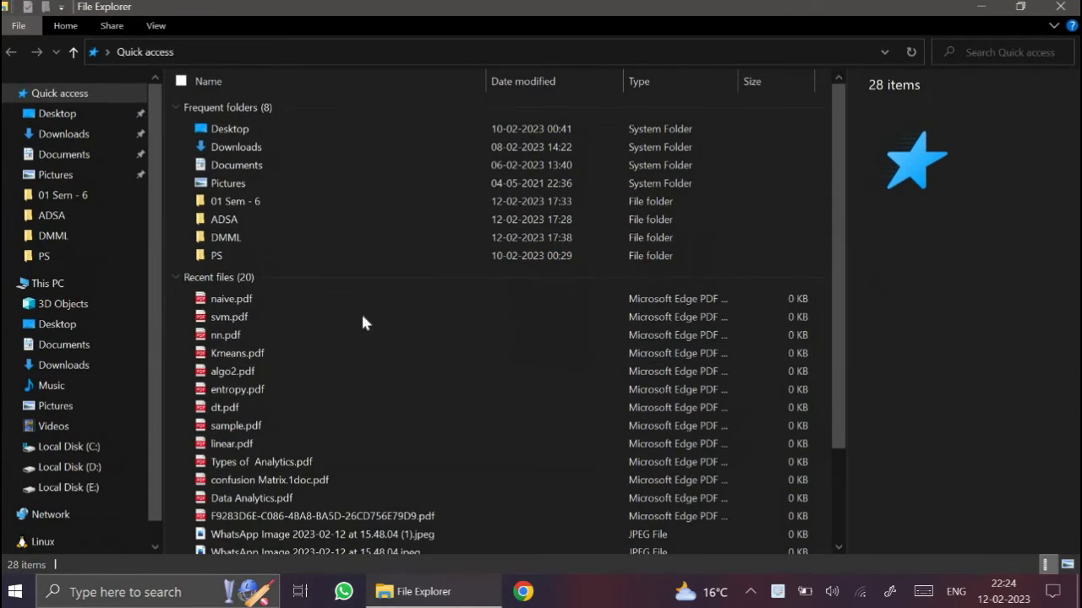
Step: Navigate to C:\Program Files\kturtle\bin on Local Disk (C:)
left_click(110, 447)
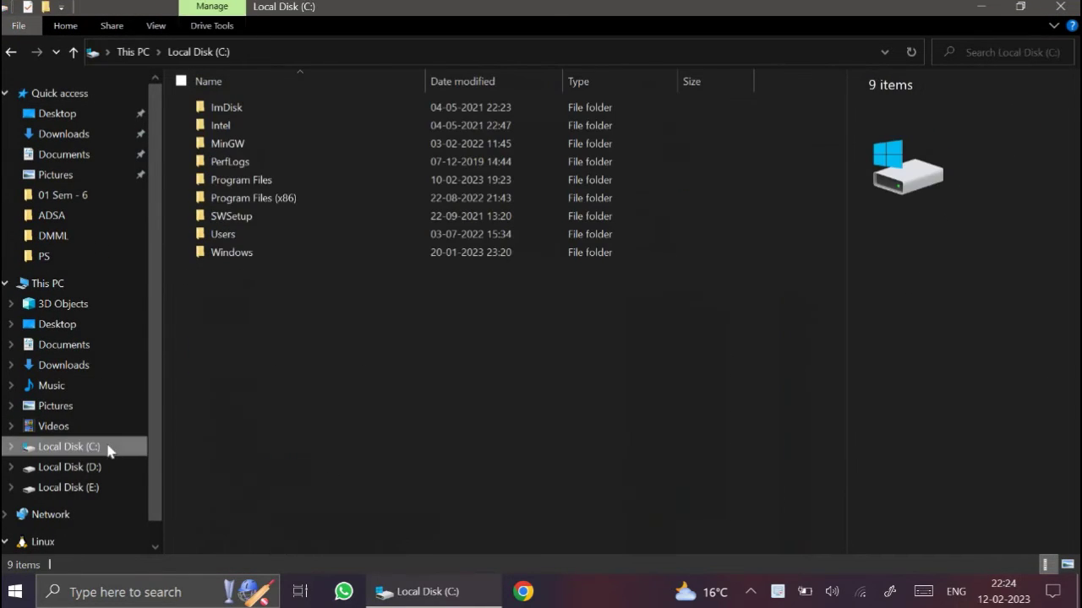
double_click(282, 183)
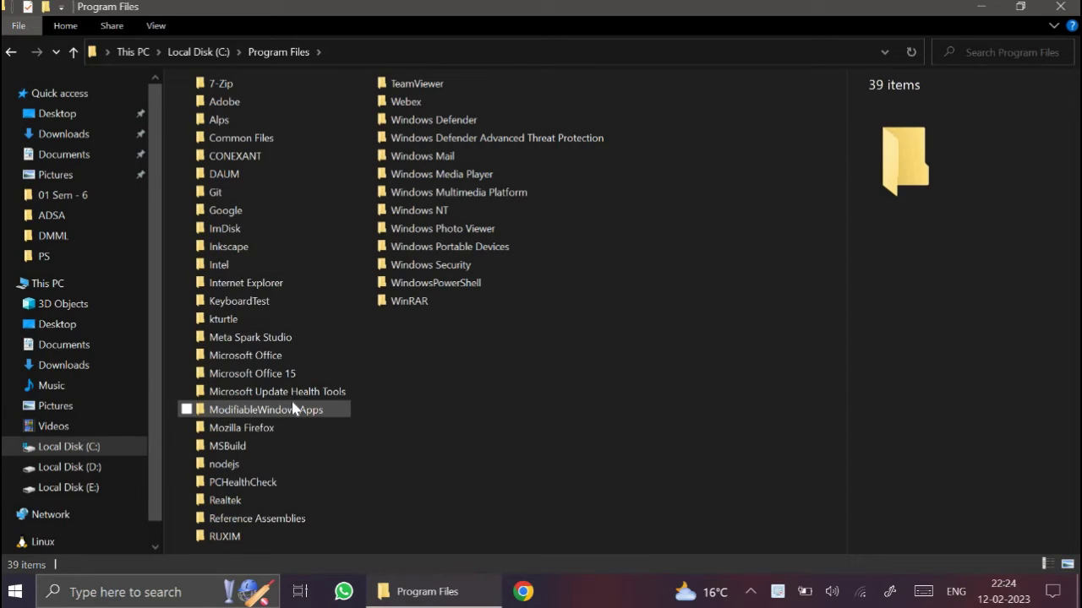
double_click(268, 327)
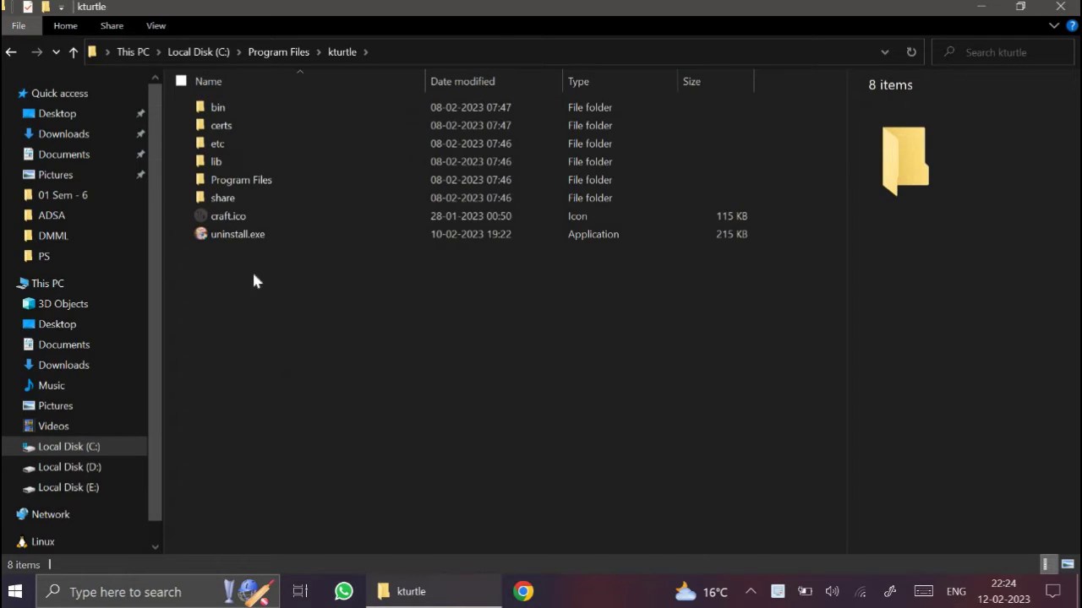
double_click(238, 106)
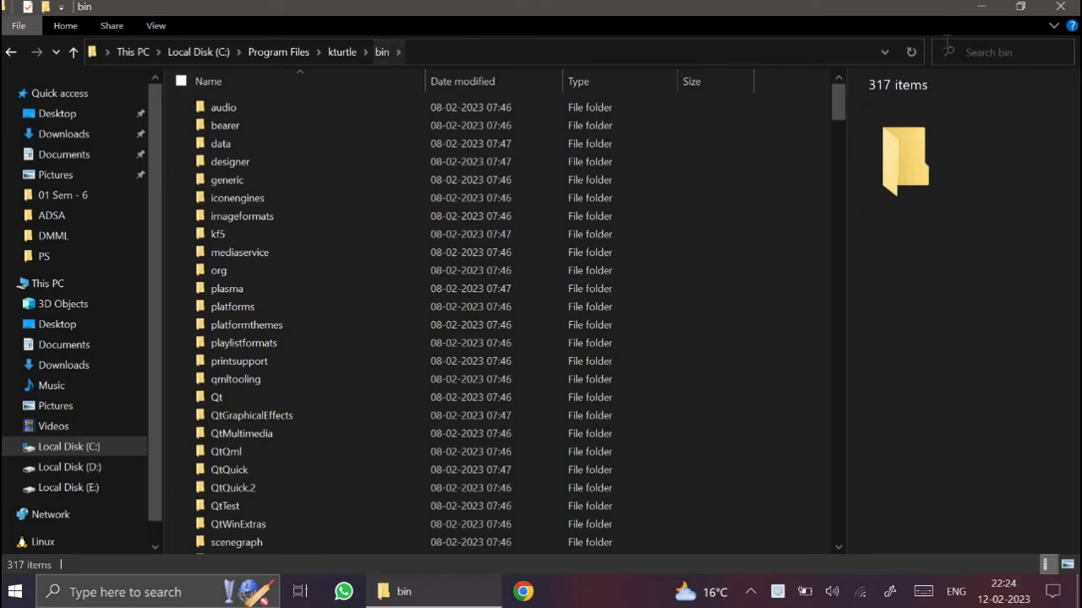
Step: Search the bin folder for 'kturtle' and select the kturtle.exe result
left_click(987, 49)
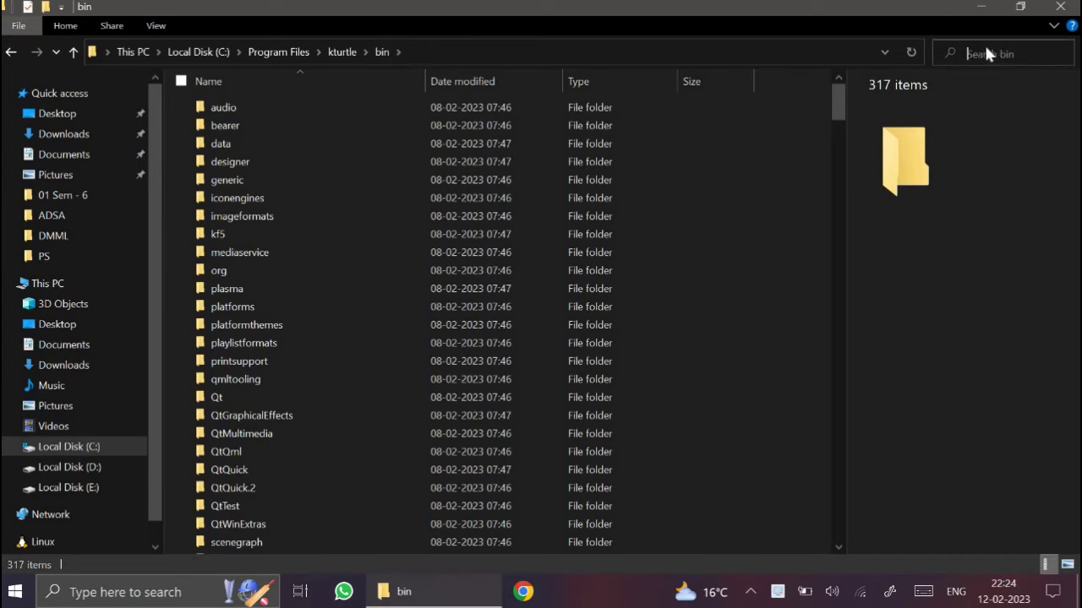
type("ktur")
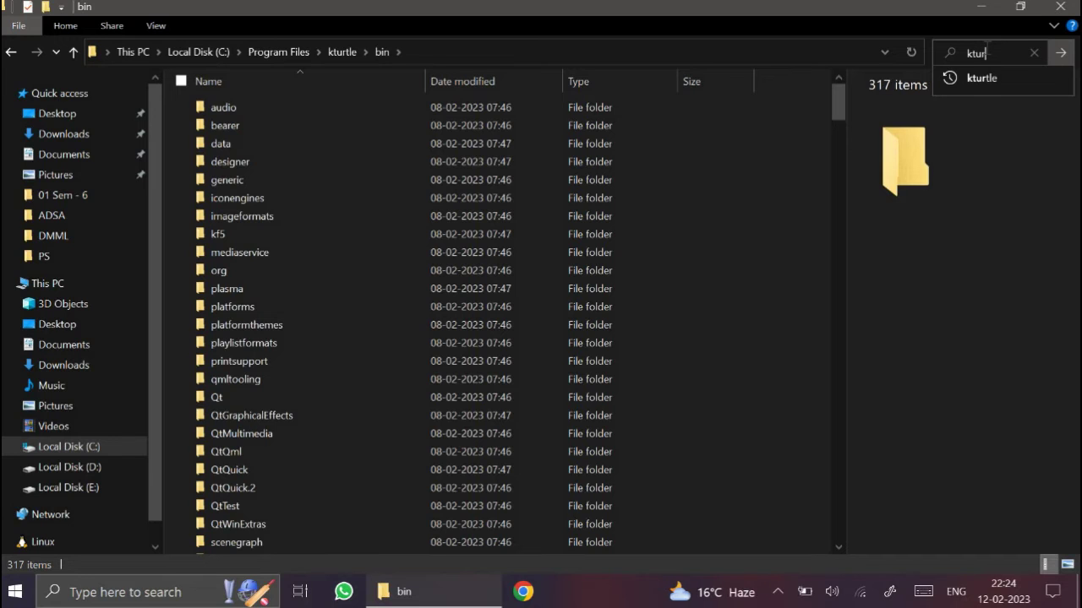
type("tle")
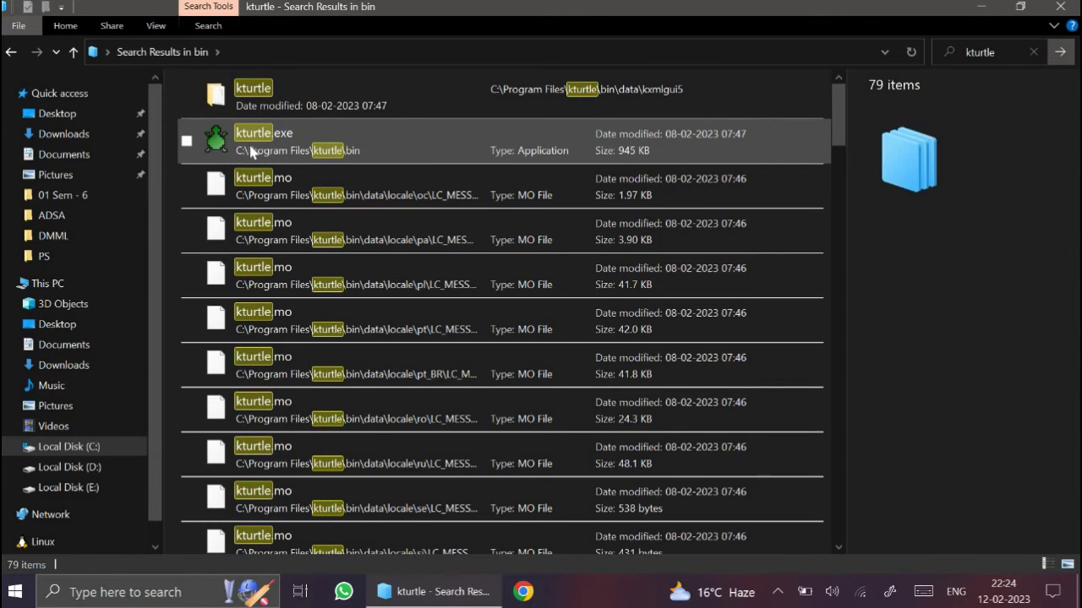
right_click(409, 134)
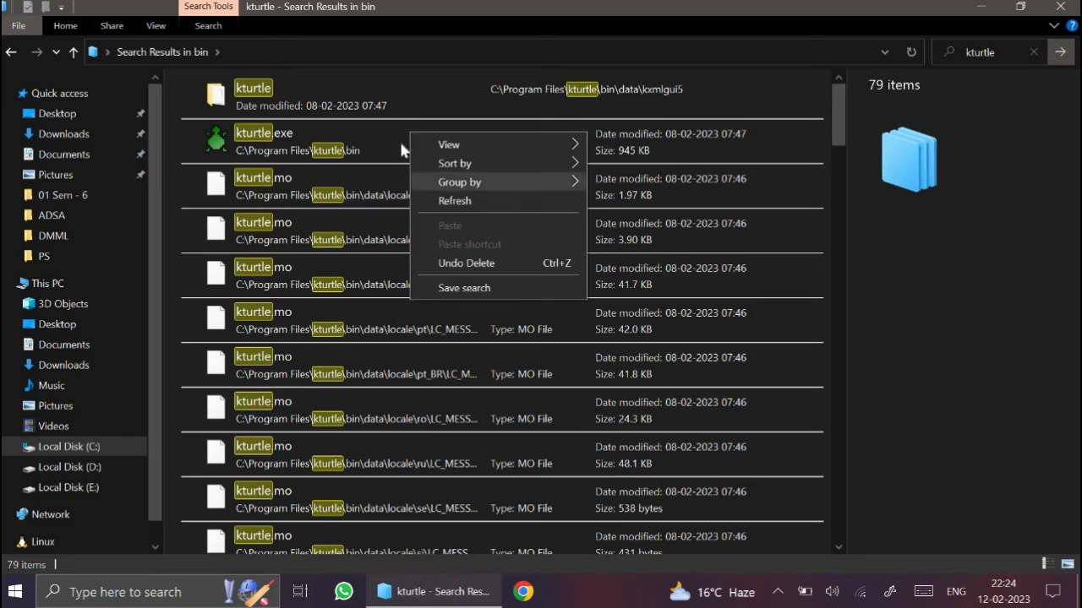
left_click(260, 145)
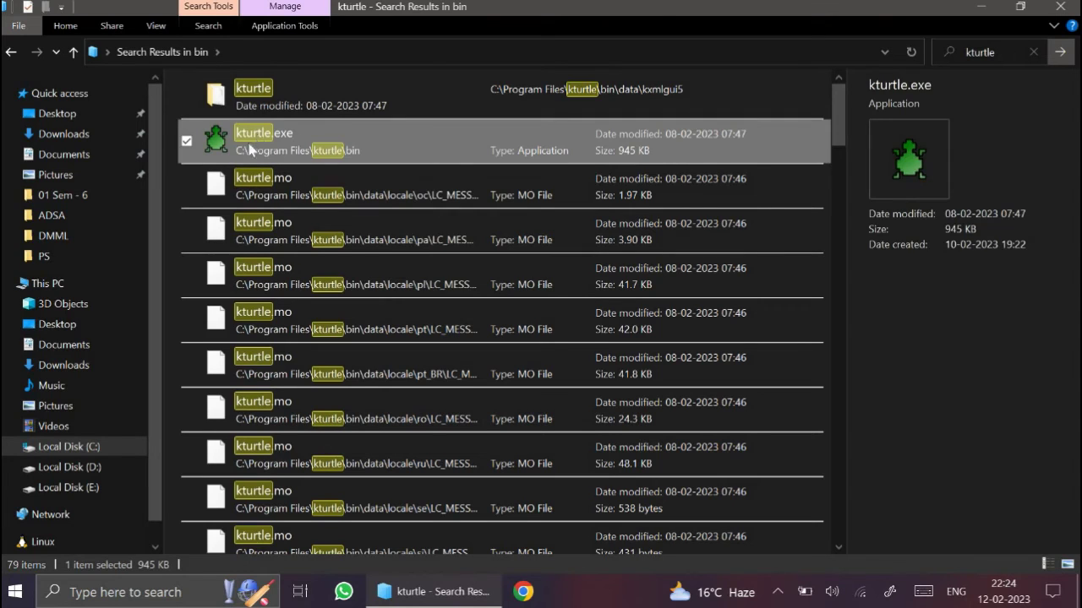
Step: Create a desktop shortcut to kturtle.exe, then minimise File Explorer
right_click(259, 137)
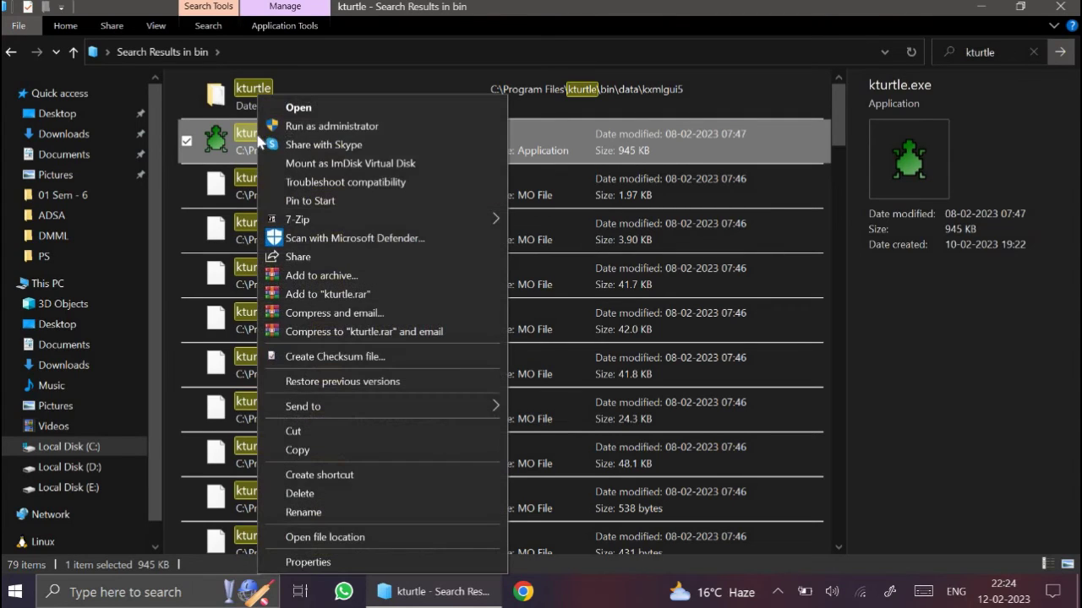
left_click(342, 476)
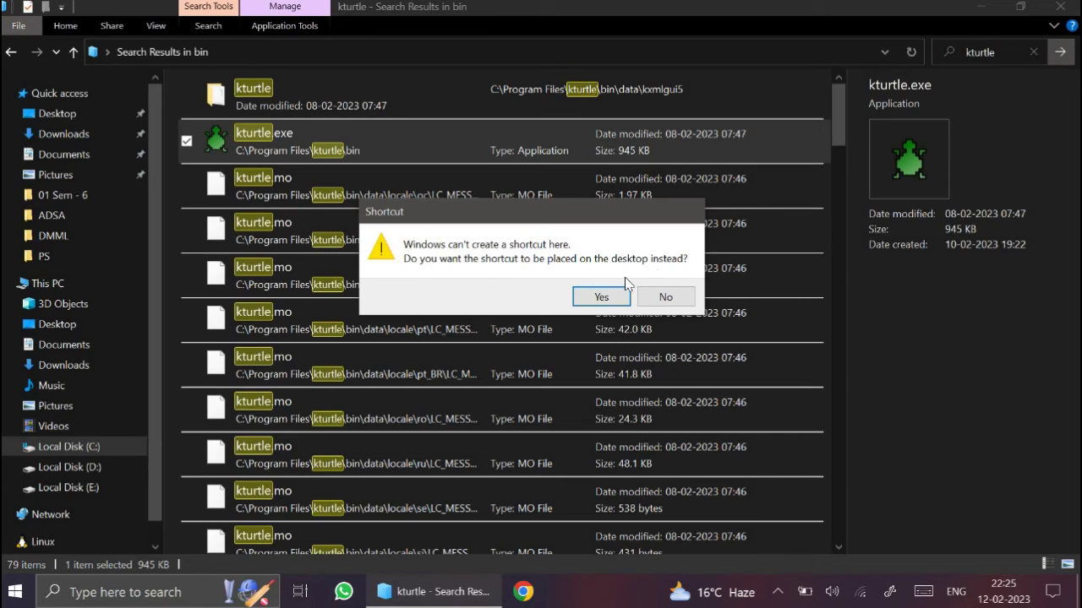
left_click(598, 299)
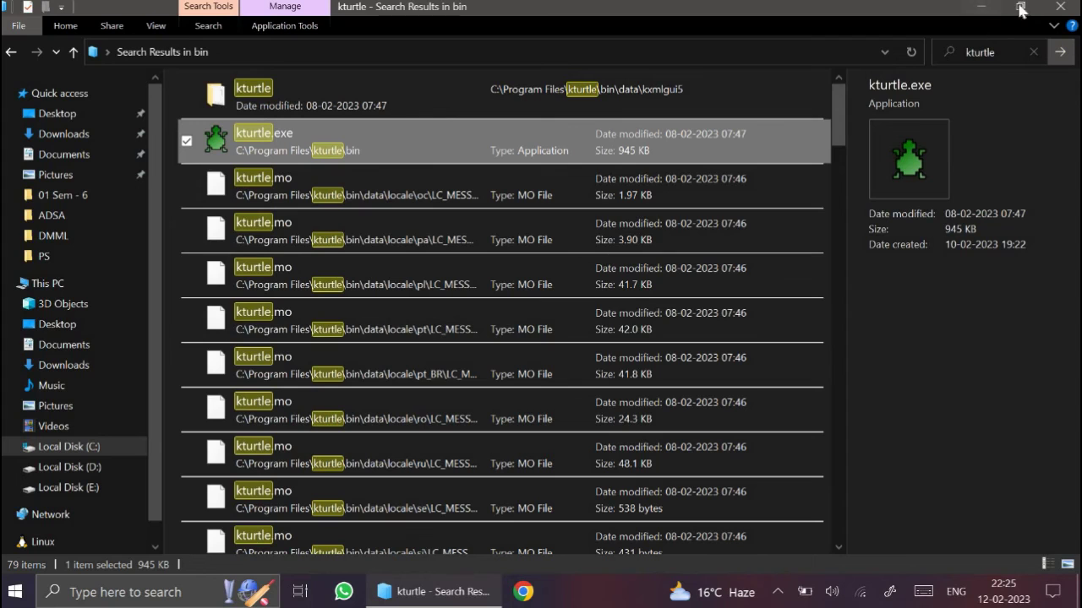
left_click(982, 12)
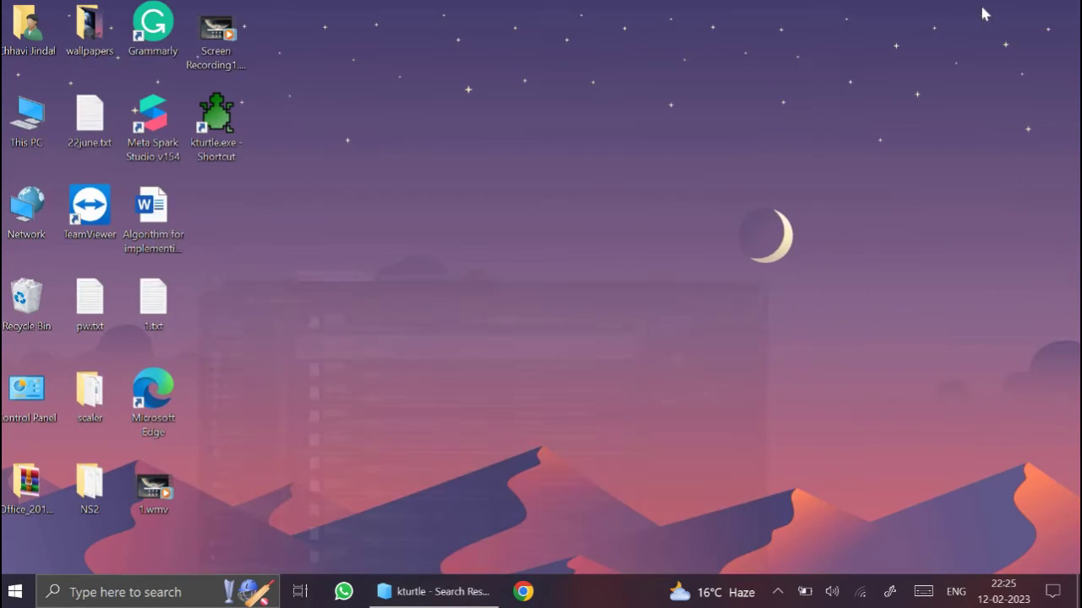
Step: Launch KTurtle from the kturtle.exe - Shortcut desktop icon and maximise its window
double_click(224, 152)
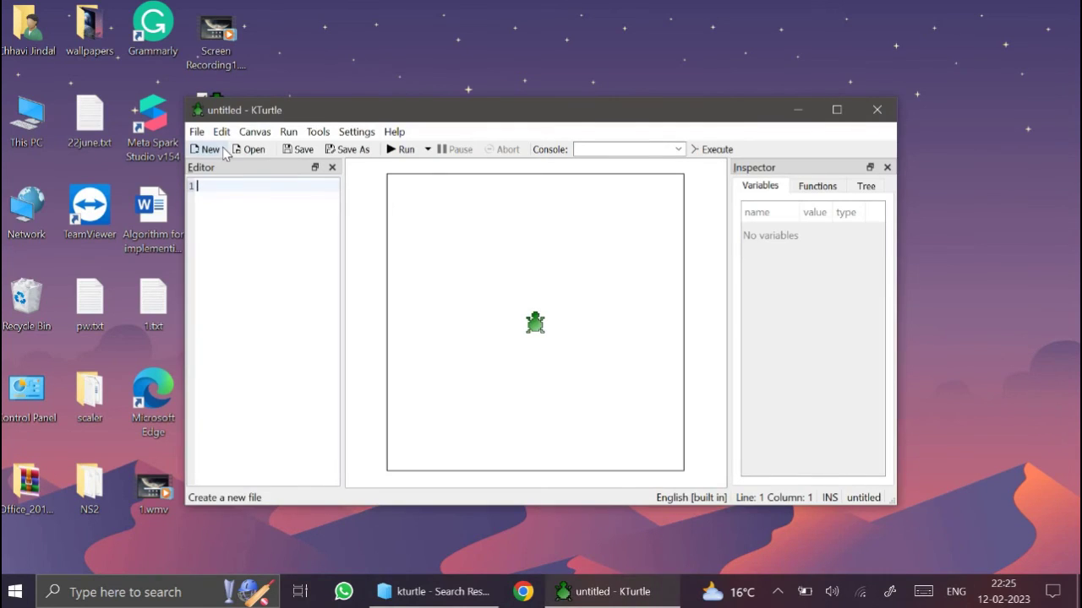
left_click(836, 110)
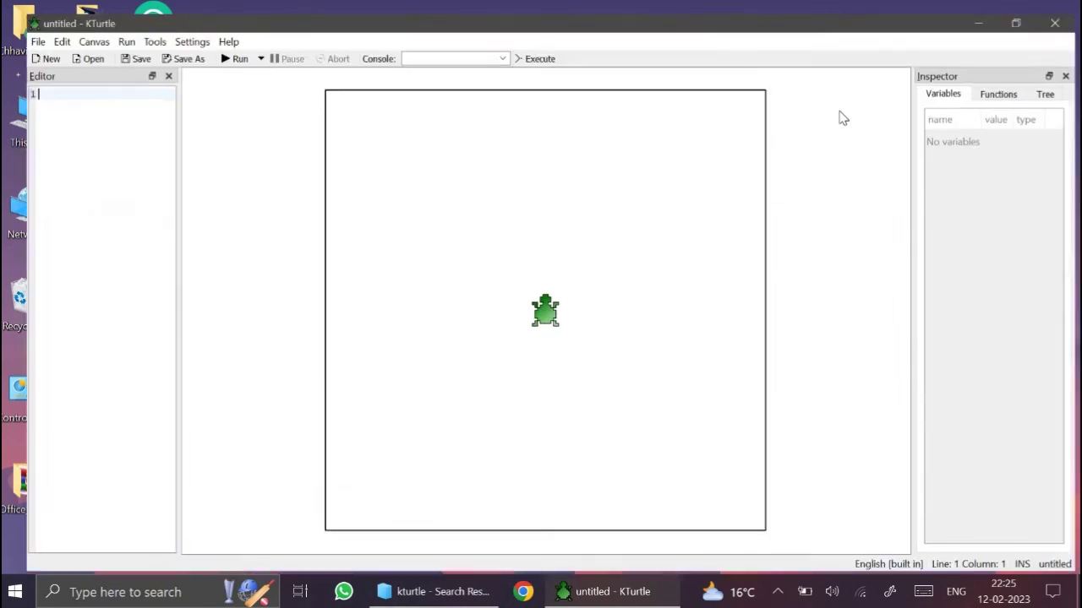